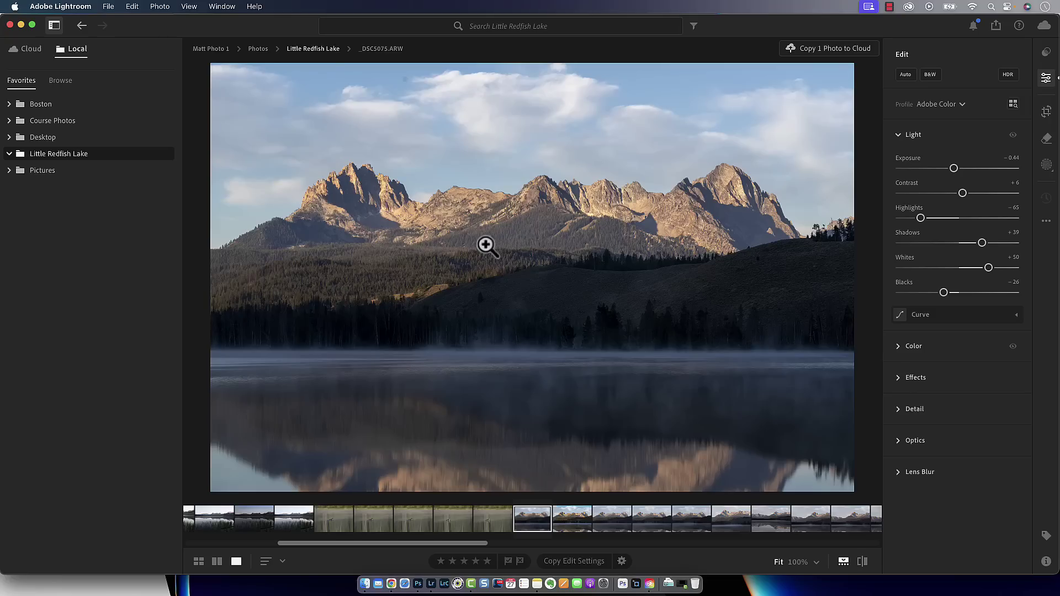
Step: Set the exposure of the photo _DSC5075.ARW to −0.34
left_click_drag(958, 167, 959, 169)
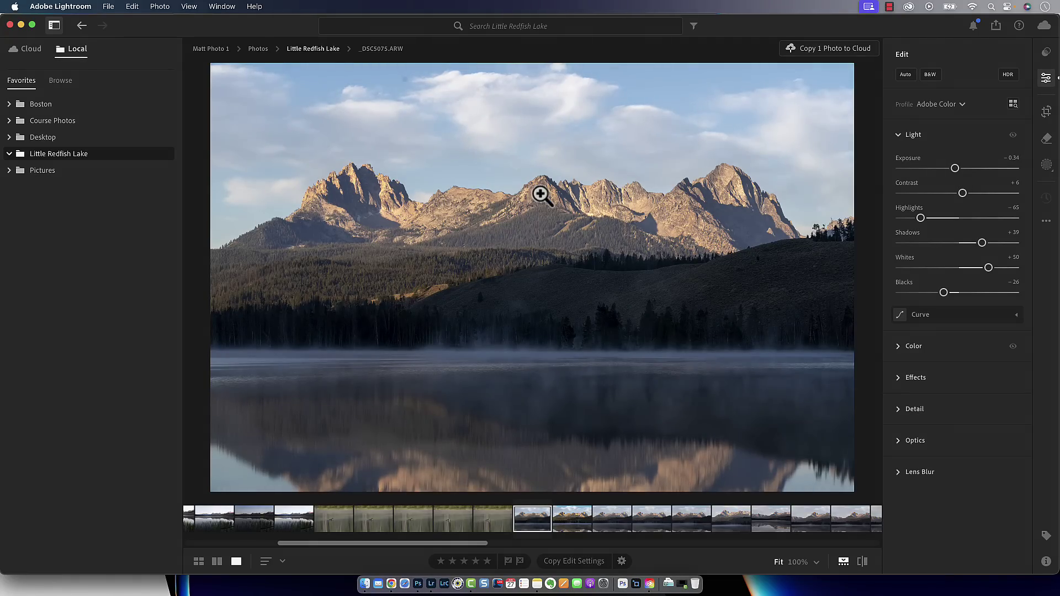
Step: Show _DSC5075.ARW in Finder, select its sidecar file _DSC5075.xmp, and return to Lightroom
right_click(434, 188)
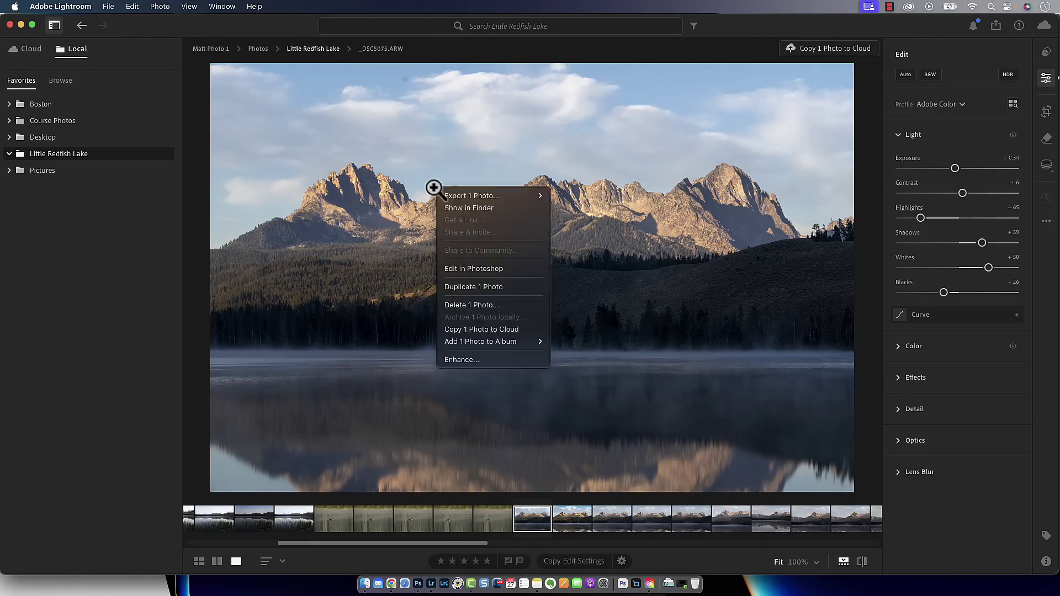
left_click(476, 208)
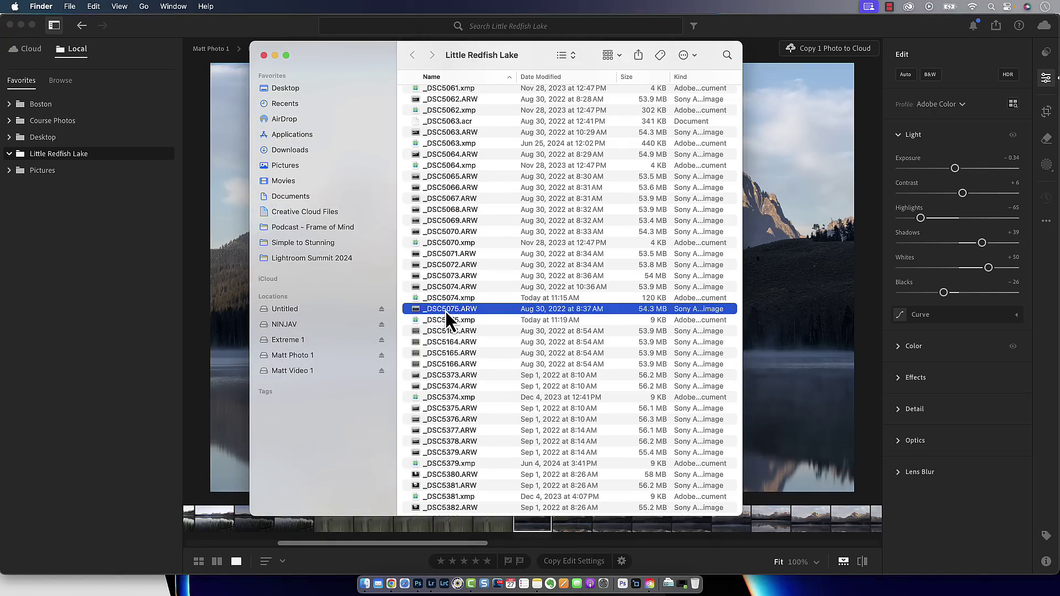
key("Down")
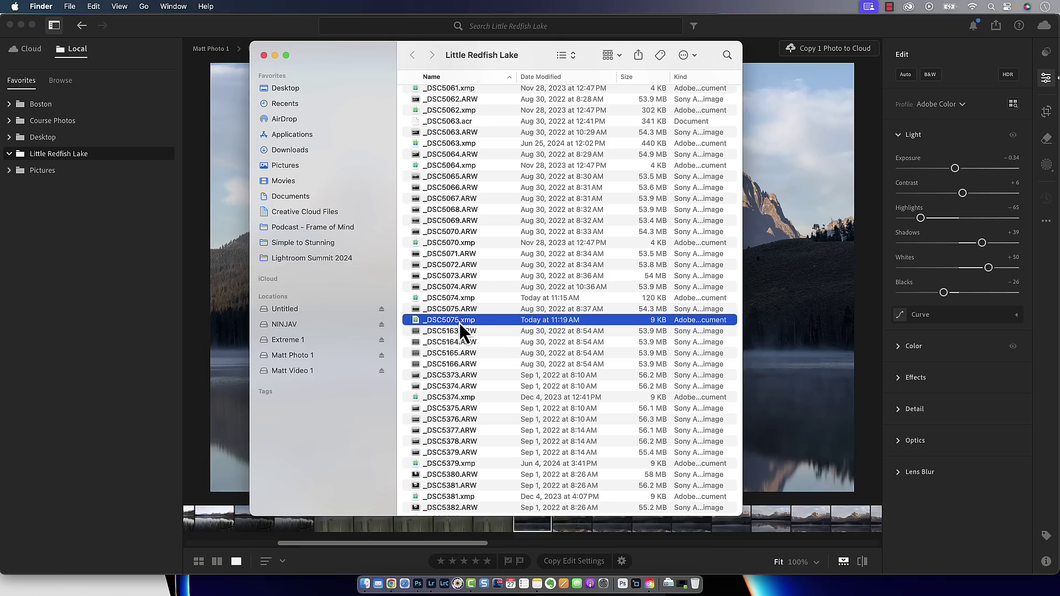
left_click(270, 27)
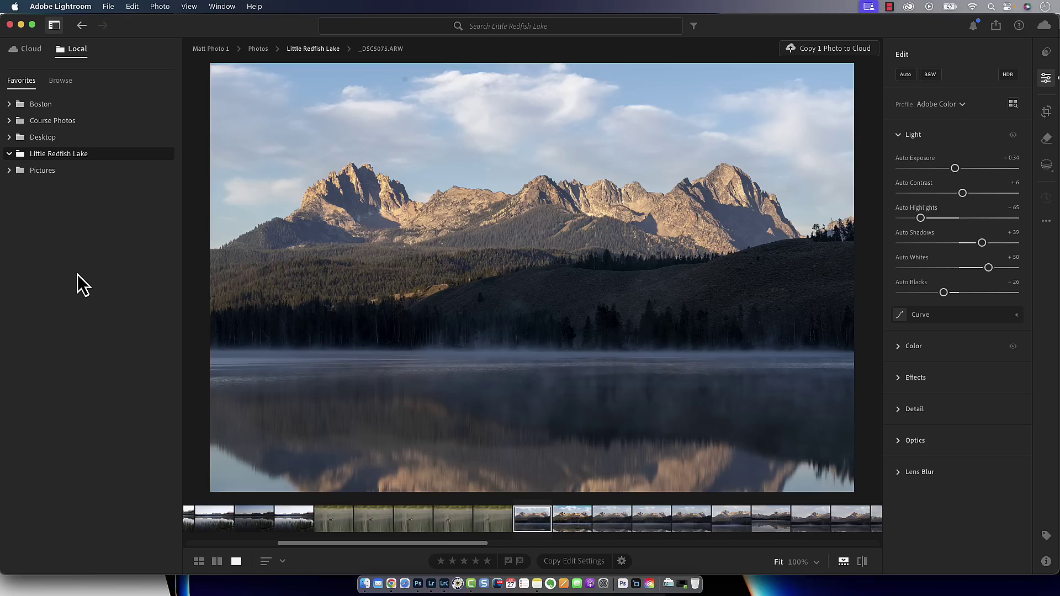
Step: Check Lightroom's file commands for catalog options, and switch to Lightroom Classic to view its recently opened catalogs
left_click(106, 9)
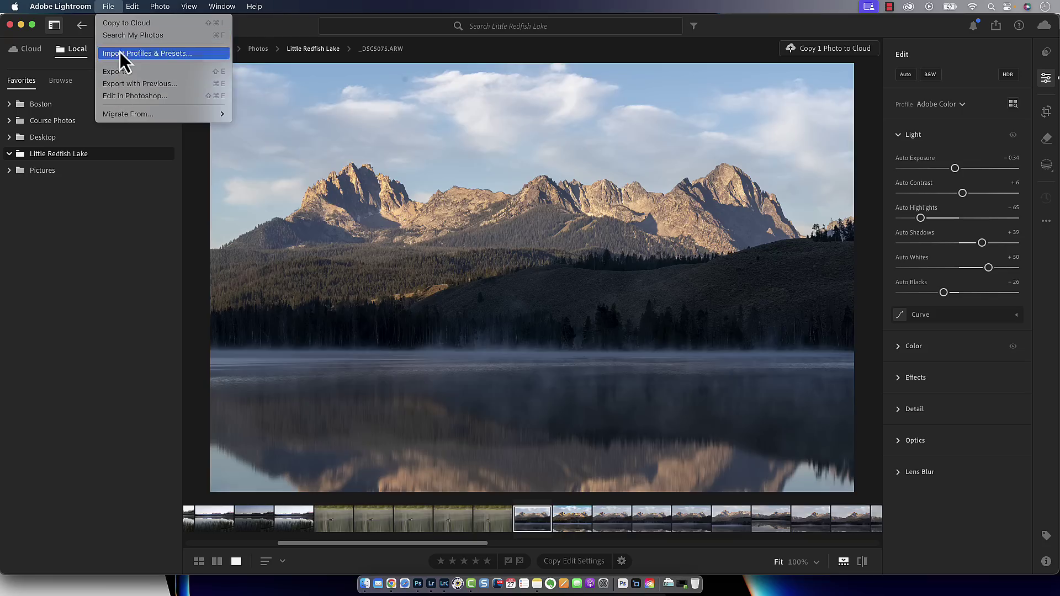
left_click(108, 8)
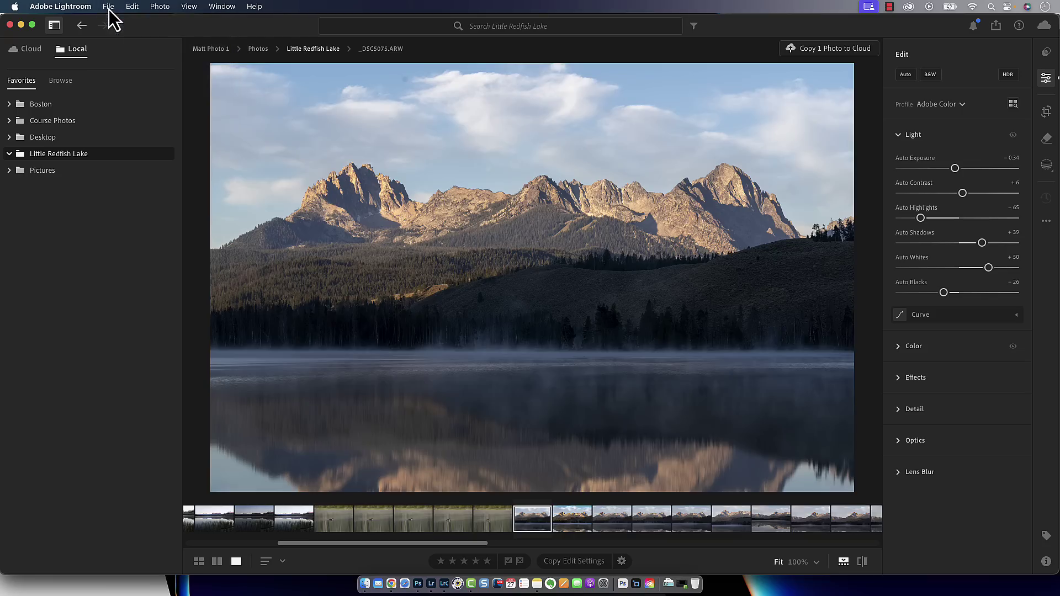
key("super+Tab")
left_click(527, 290)
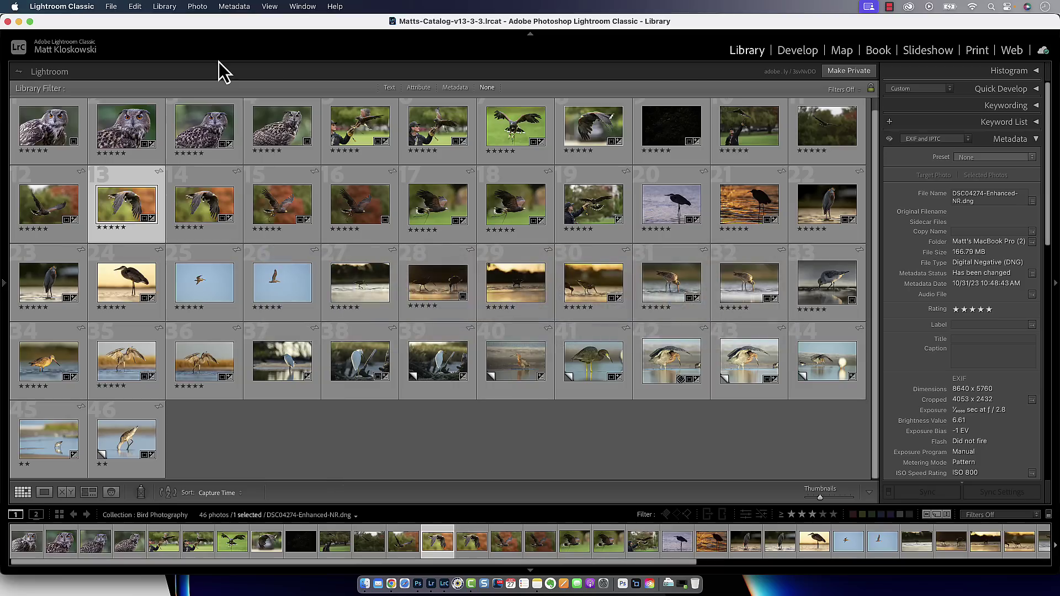
left_click(111, 8)
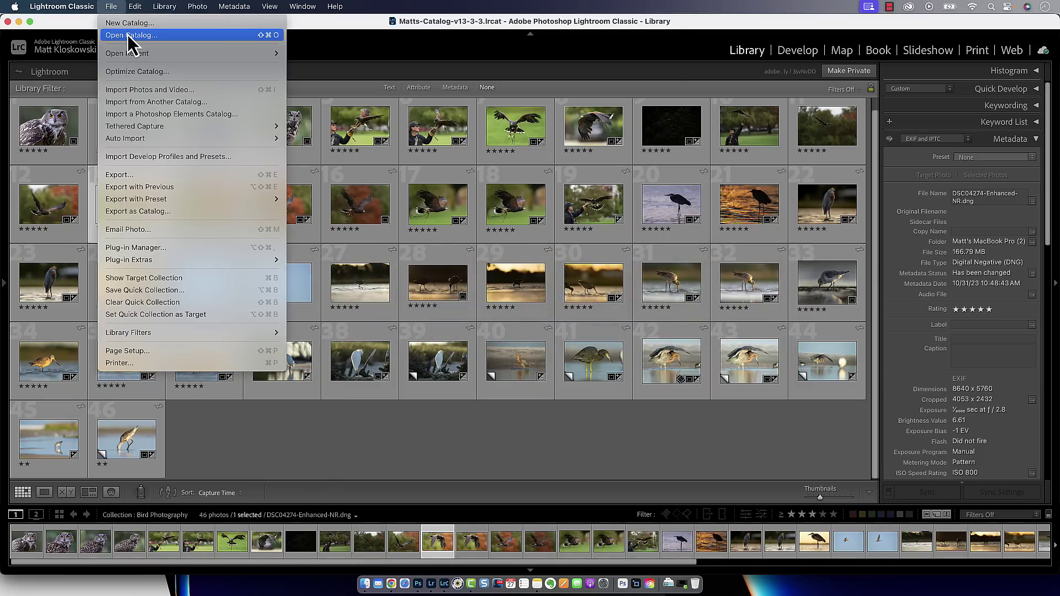
mouse_move(136, 54)
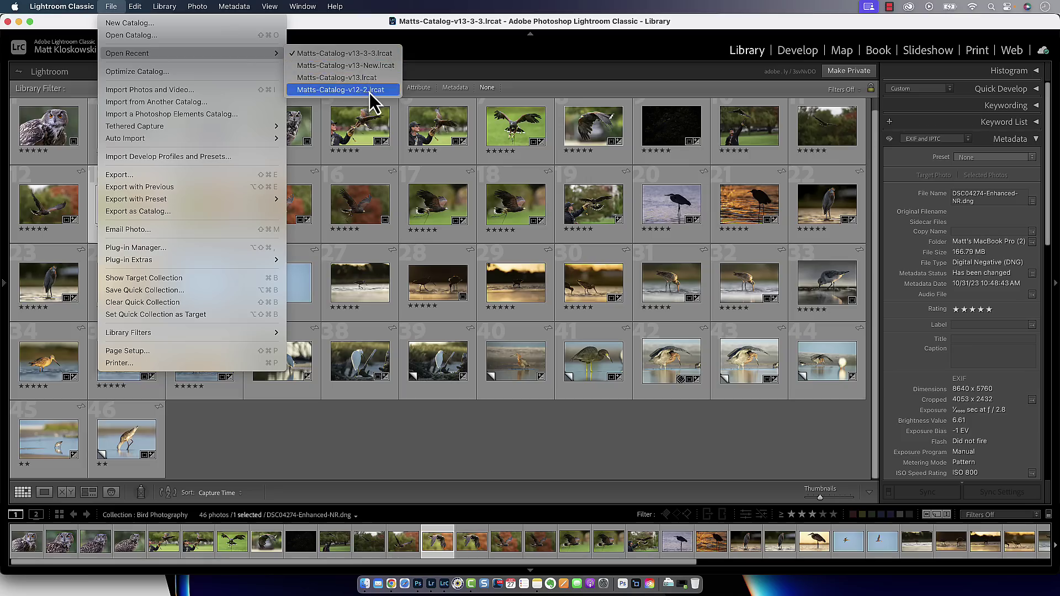
left_click(338, 32)
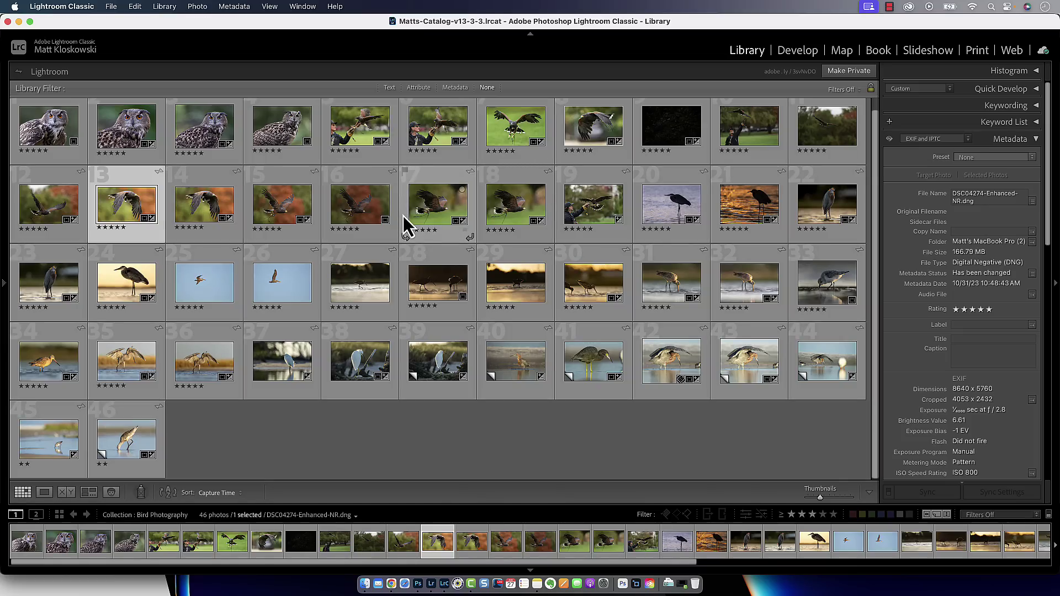
Step: Switch back to Lightroom, show _DSC5075.ARW in Finder, and examine the sidecar files in its folder, selecting _DSC5062.xmp
key("super+Tab")
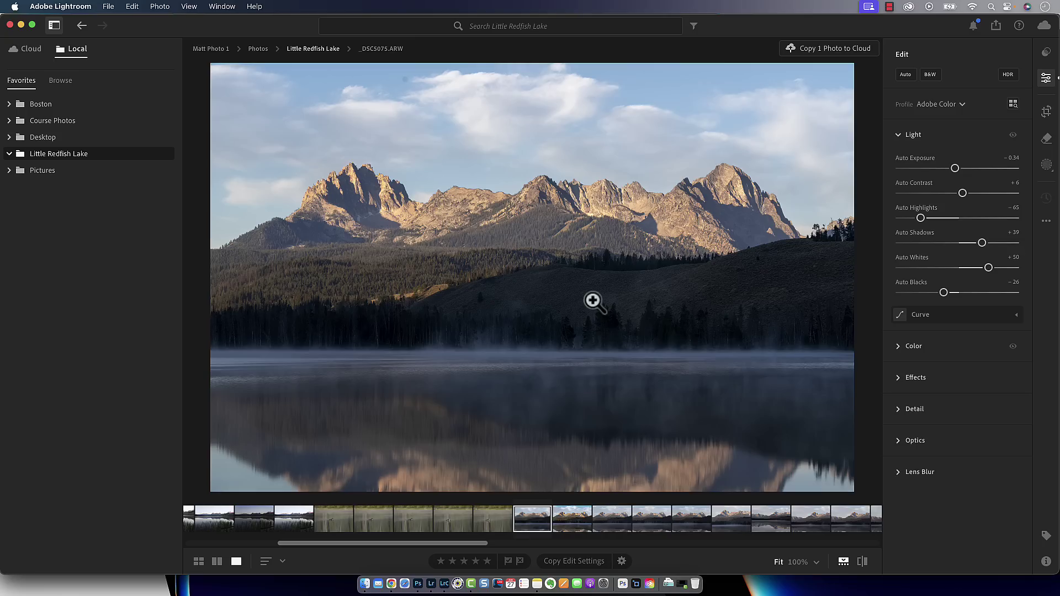
right_click(504, 180)
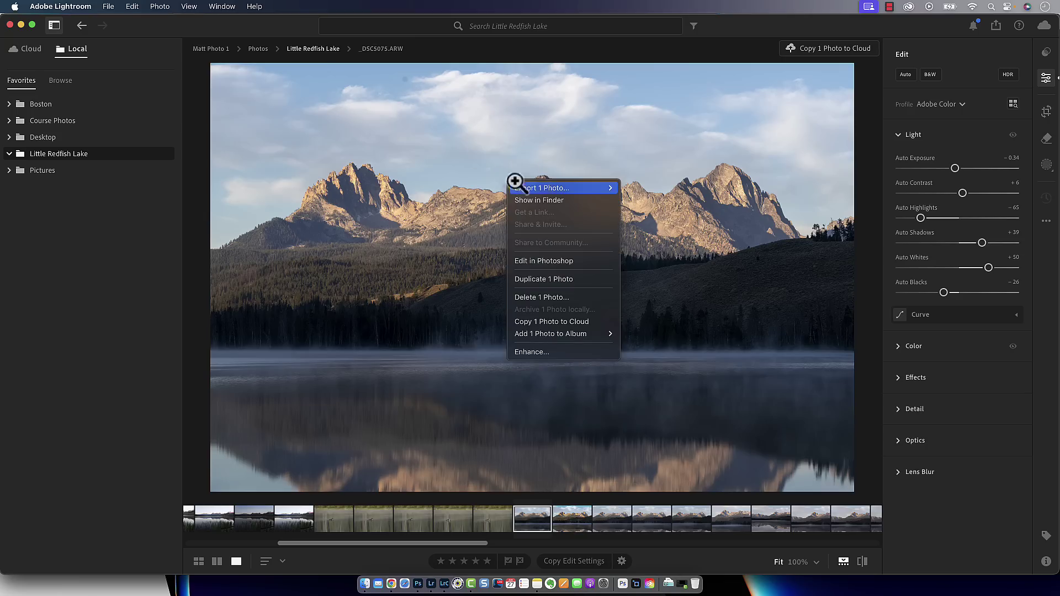
left_click(550, 203)
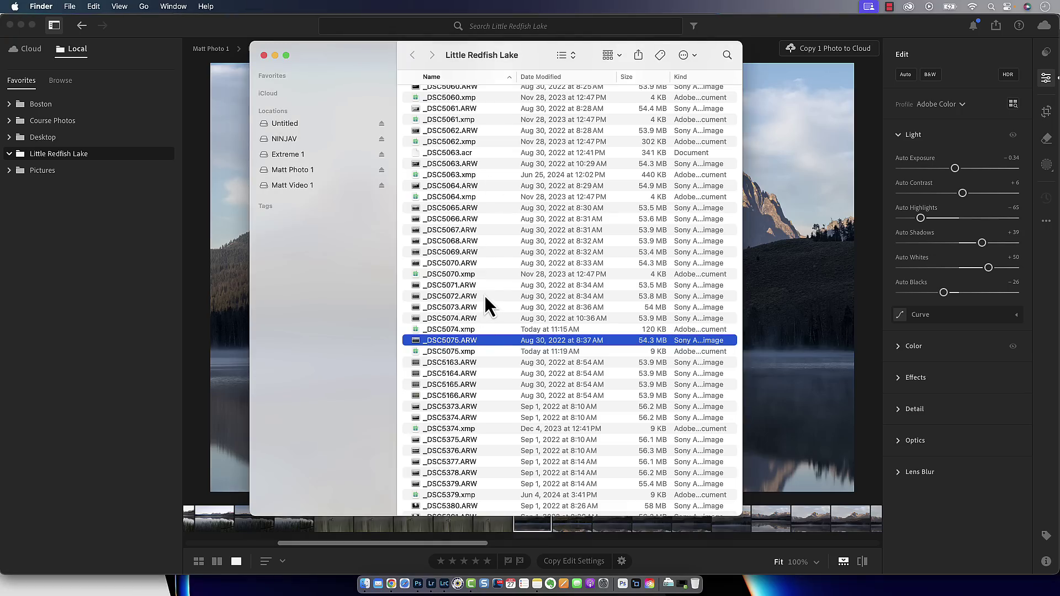
scroll(485, 294, "up", 4)
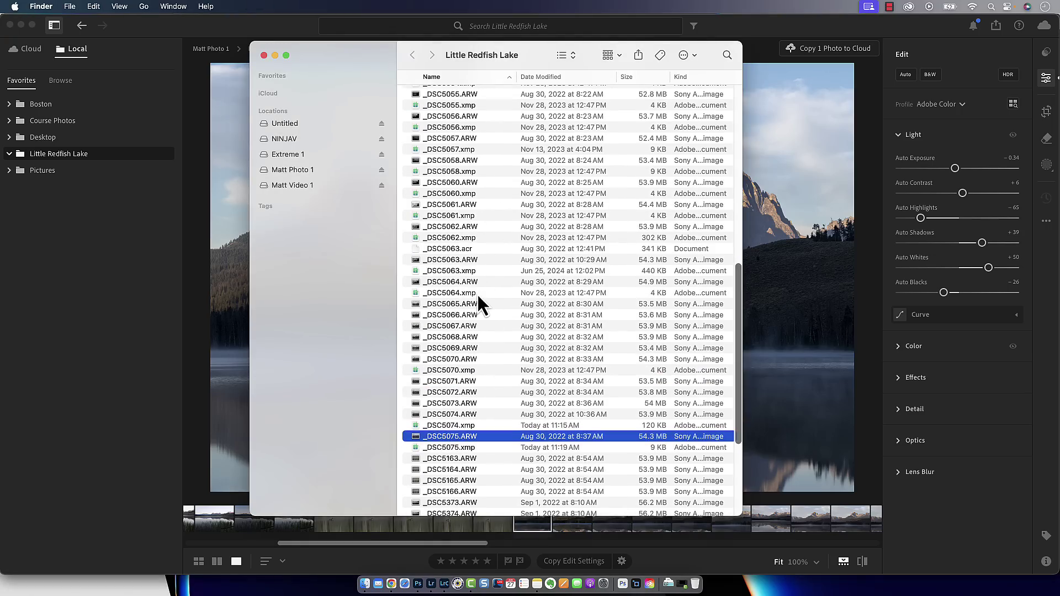
left_click(479, 296)
left_click(472, 240)
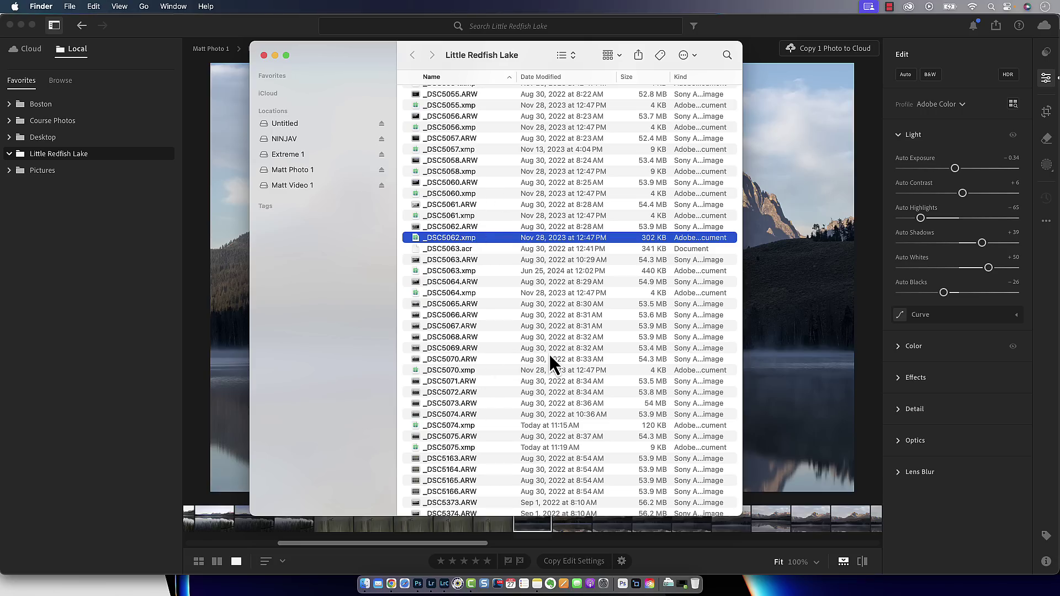
left_click(143, 309)
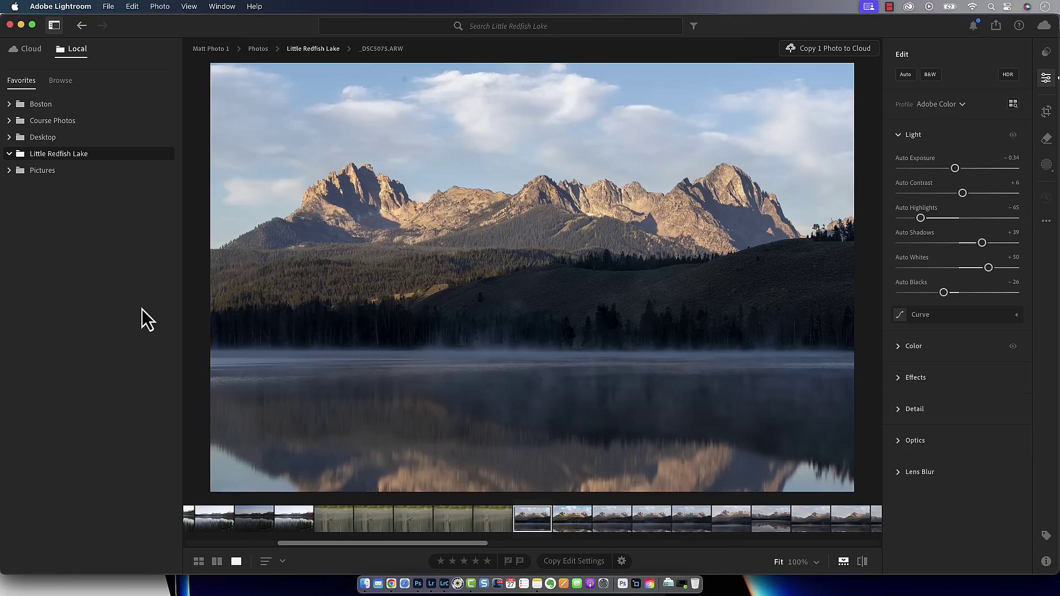
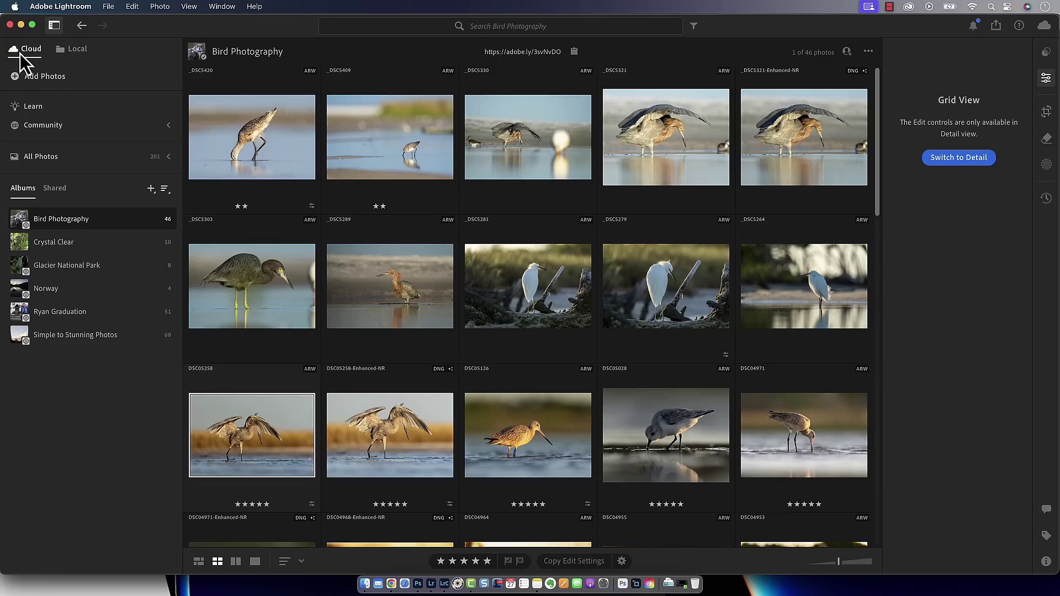
Step: Switch to the local photos and browse the thumbnails in the Little Redfish Lake folder
left_click(70, 50)
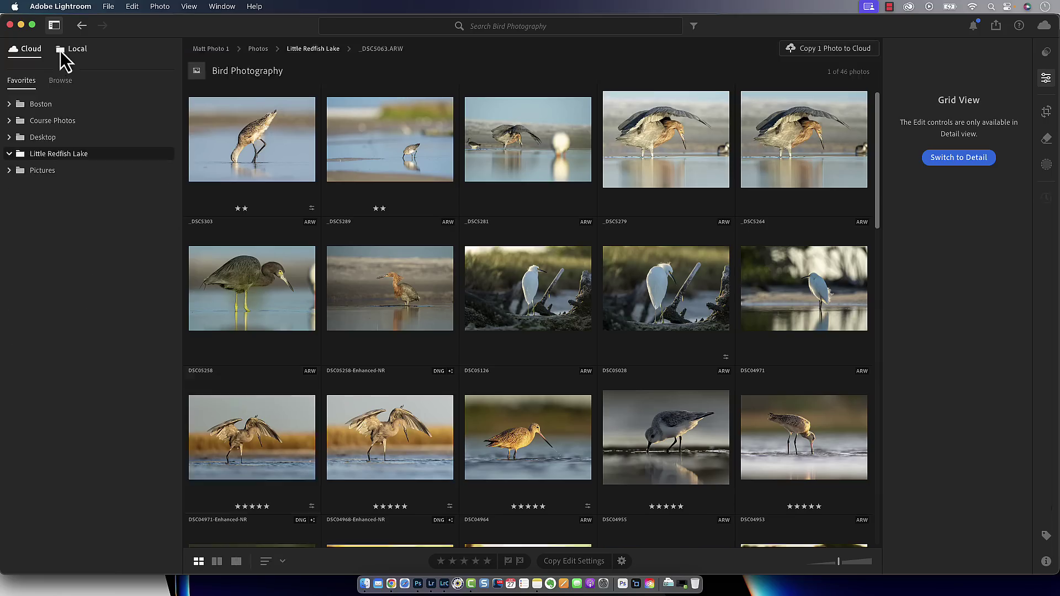
scroll(582, 291, "down", 7)
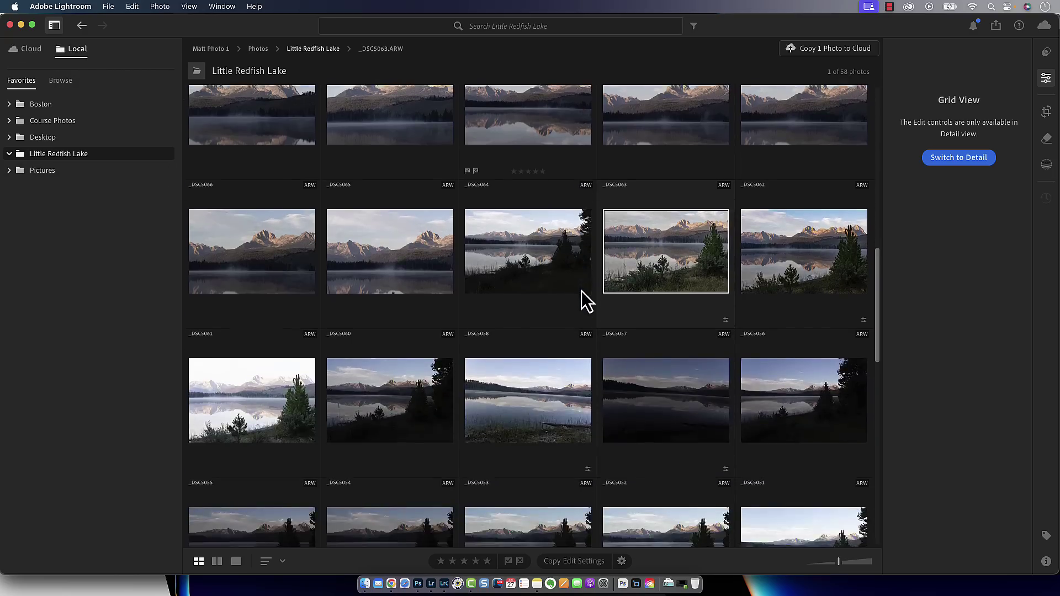
scroll(582, 290, "down", 5)
scroll(581, 290, "up", 12)
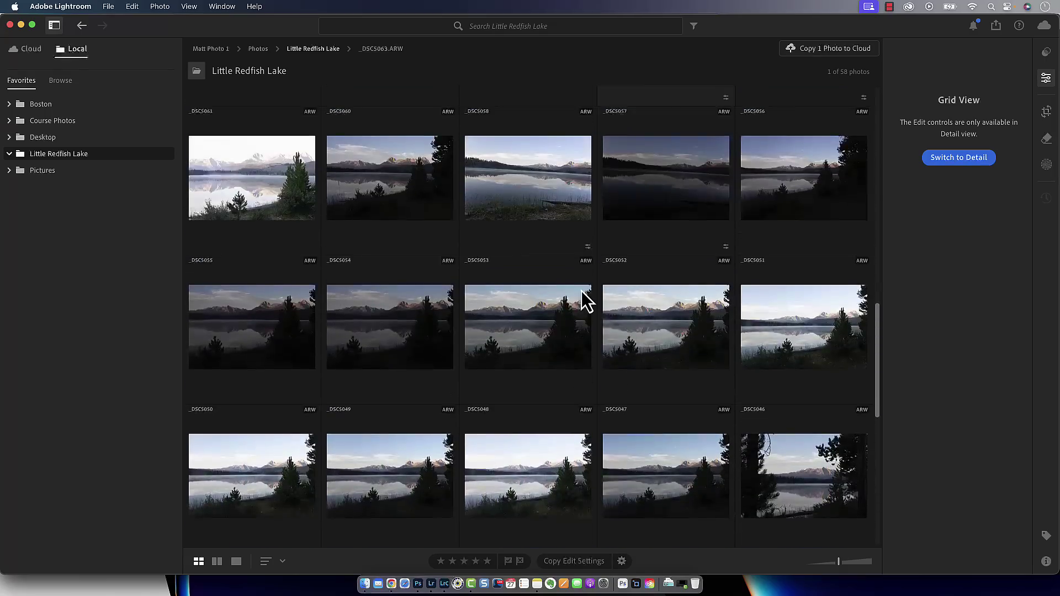
scroll(581, 290, "up", 2)
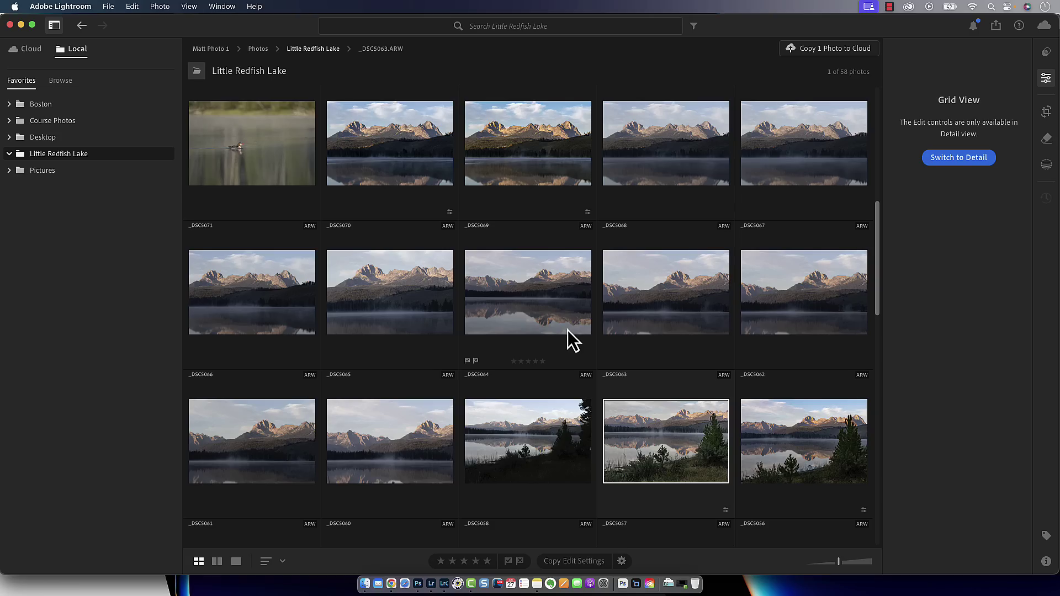
Step: Open the Share & Invite options of the cloud album Bird Photography and review its Customize and Settings options
left_click(25, 49)
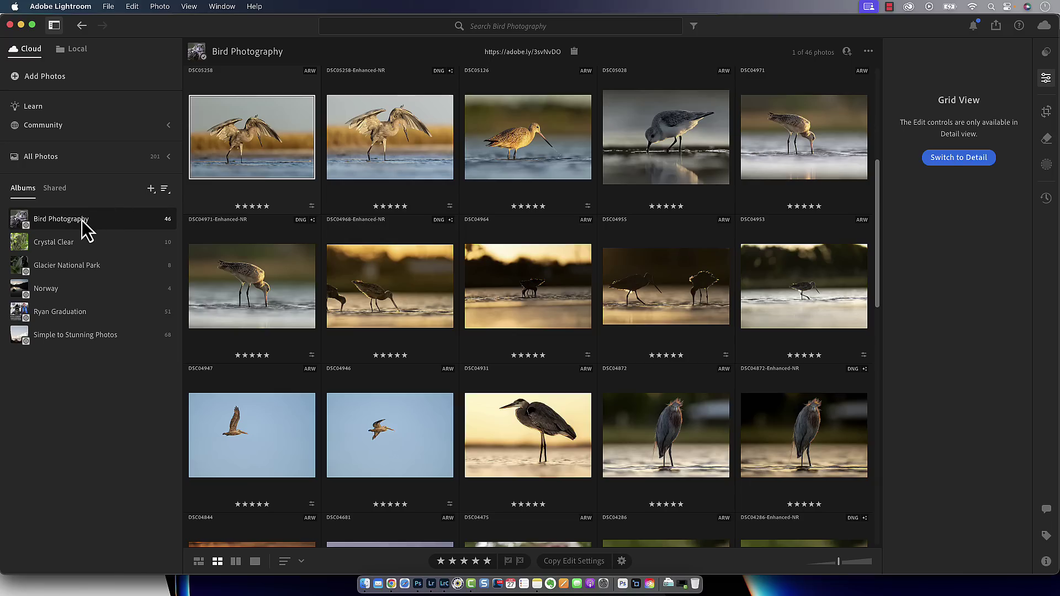
right_click(101, 219)
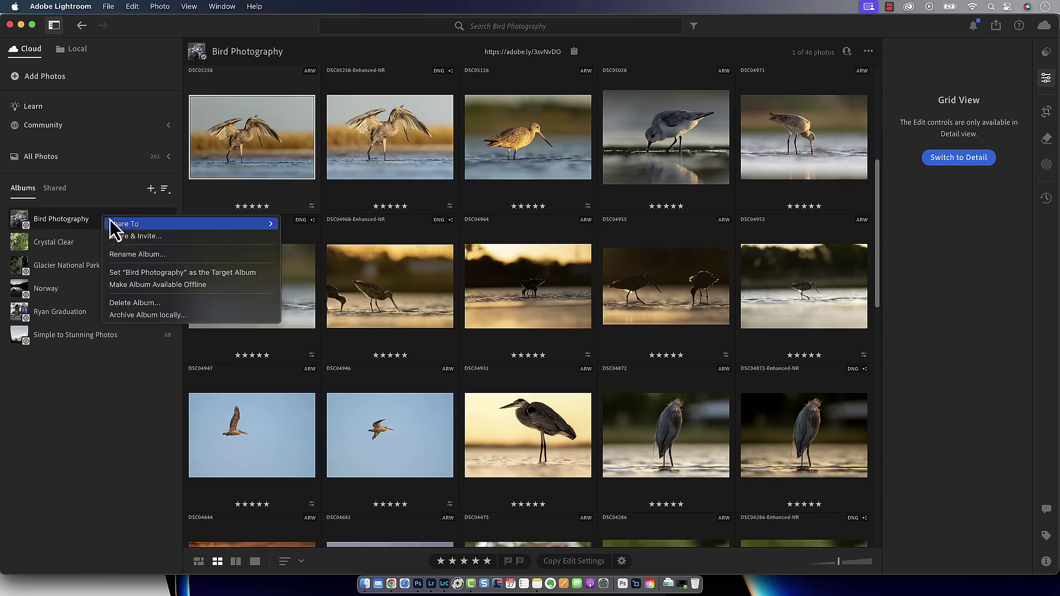
left_click(165, 240)
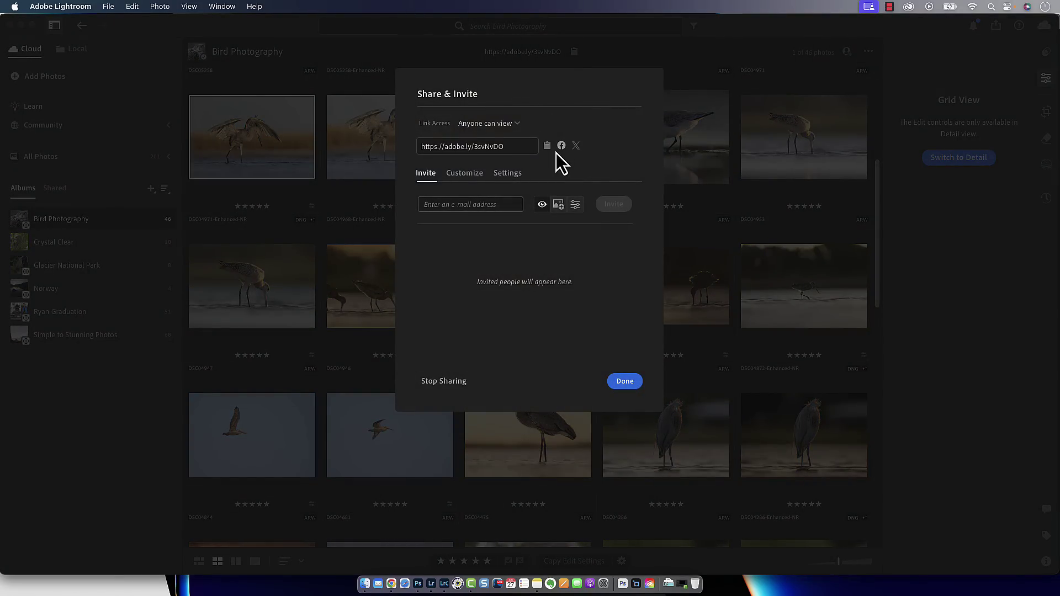
left_click(455, 174)
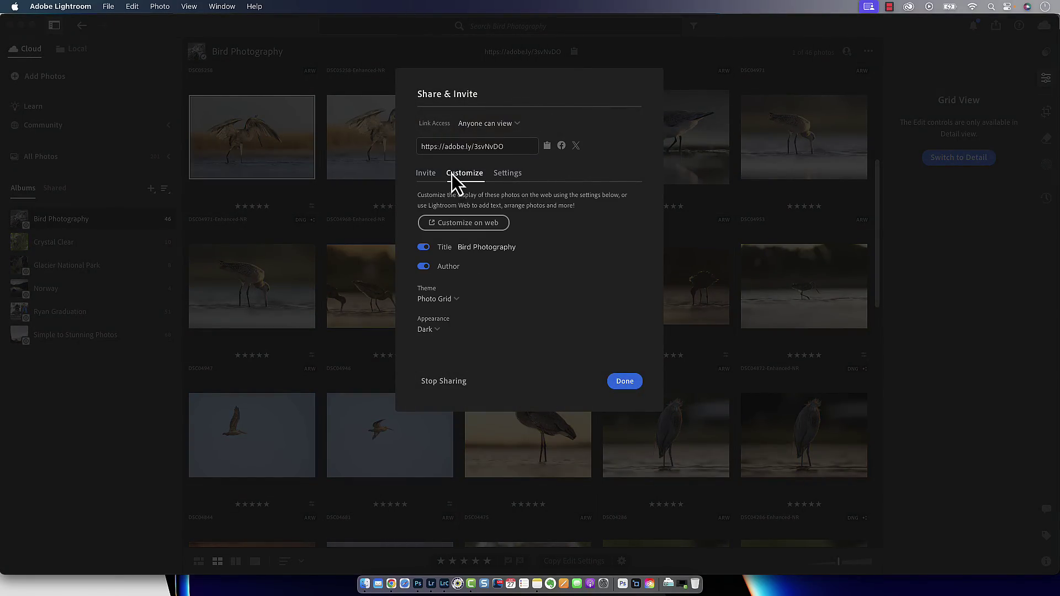
left_click(511, 178)
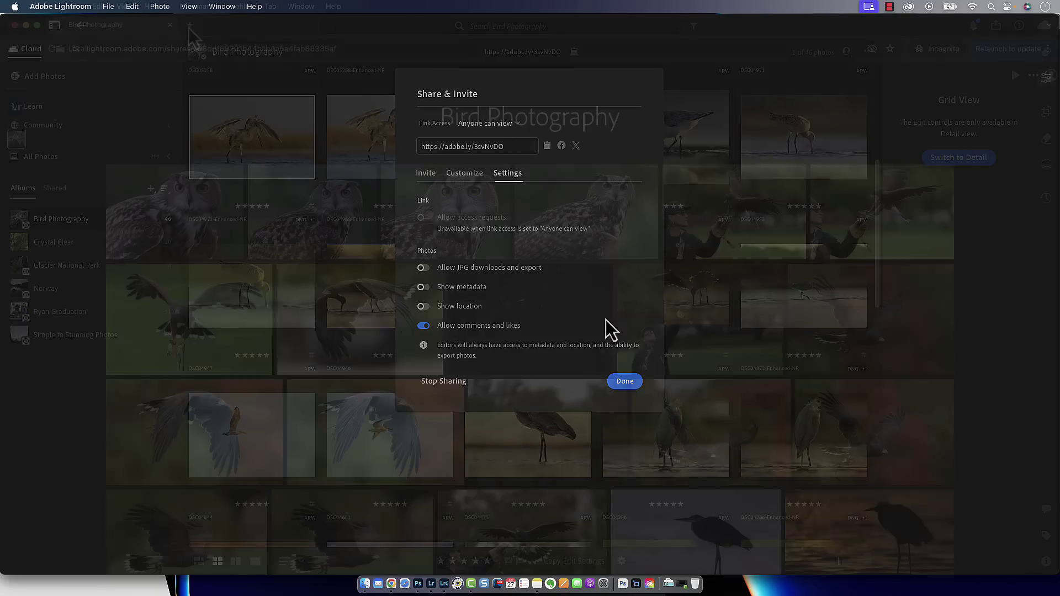
Step: In Chrome, open the Bird Photography album's share link in a new incognito tab and look through the web gallery
left_click(189, 24)
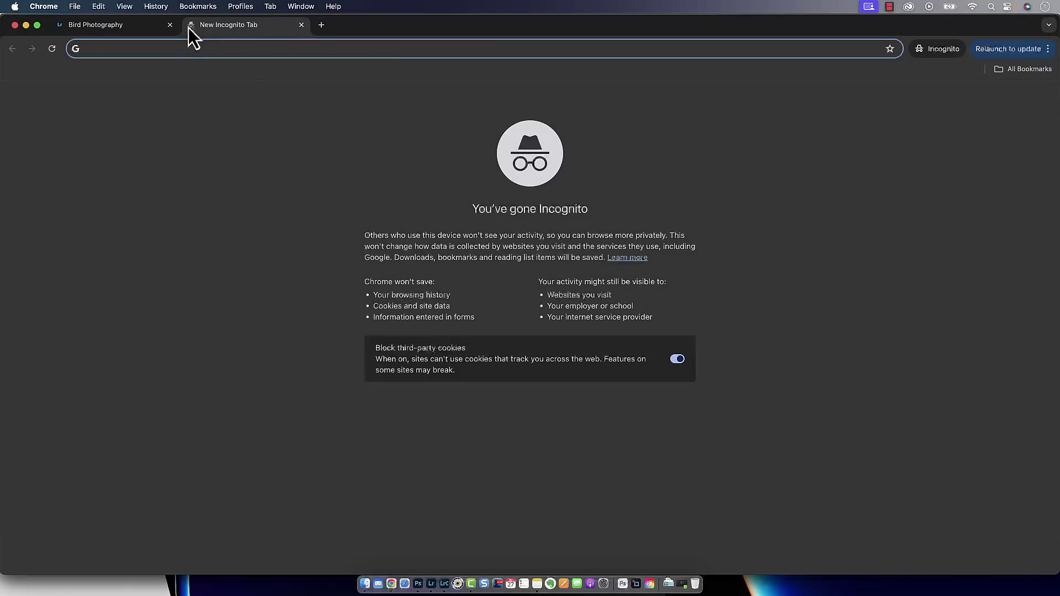
key("super+v")
key("Return")
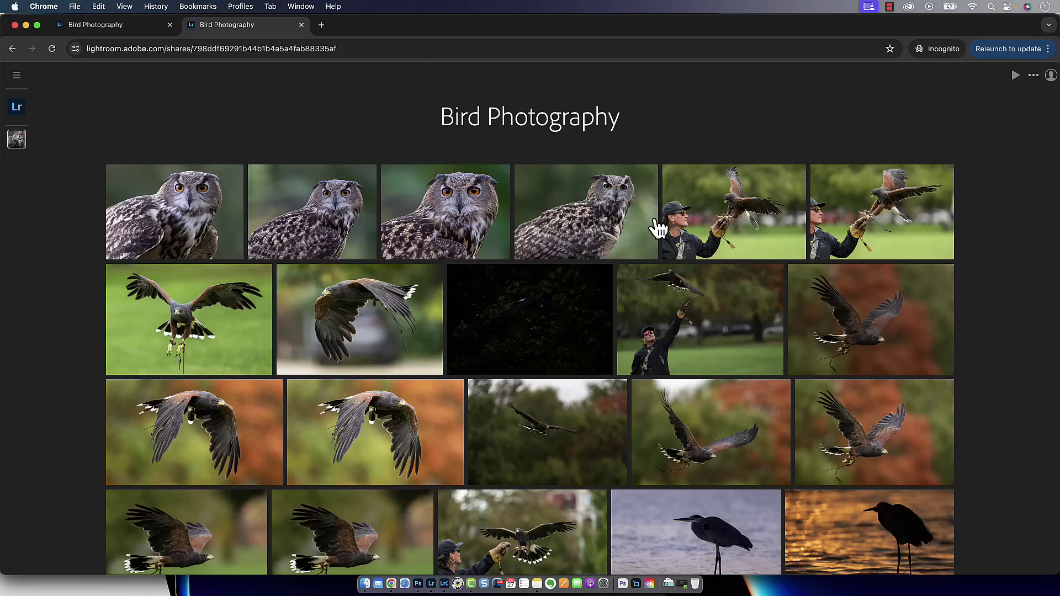
scroll(656, 229, "down", 5)
scroll(657, 228, "down", 3)
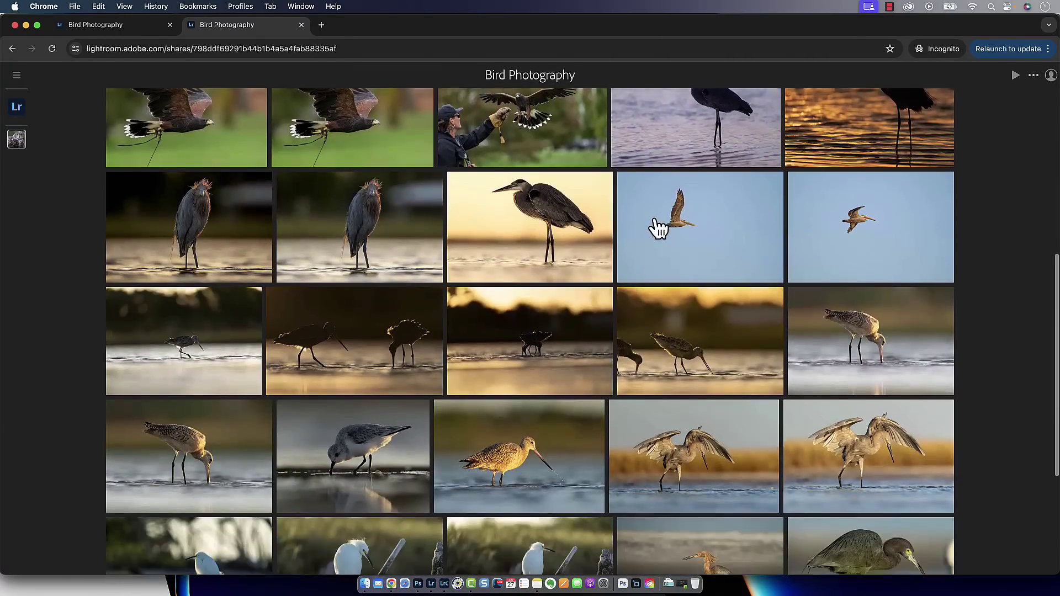
scroll(658, 228, "up", 3)
scroll(657, 228, "up", 2)
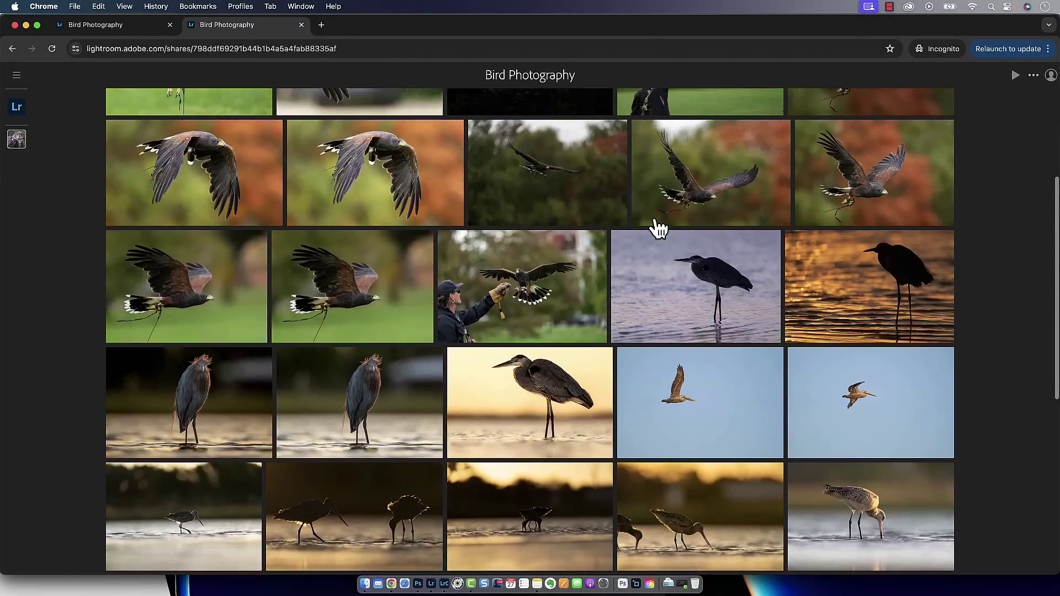
left_click(858, 166)
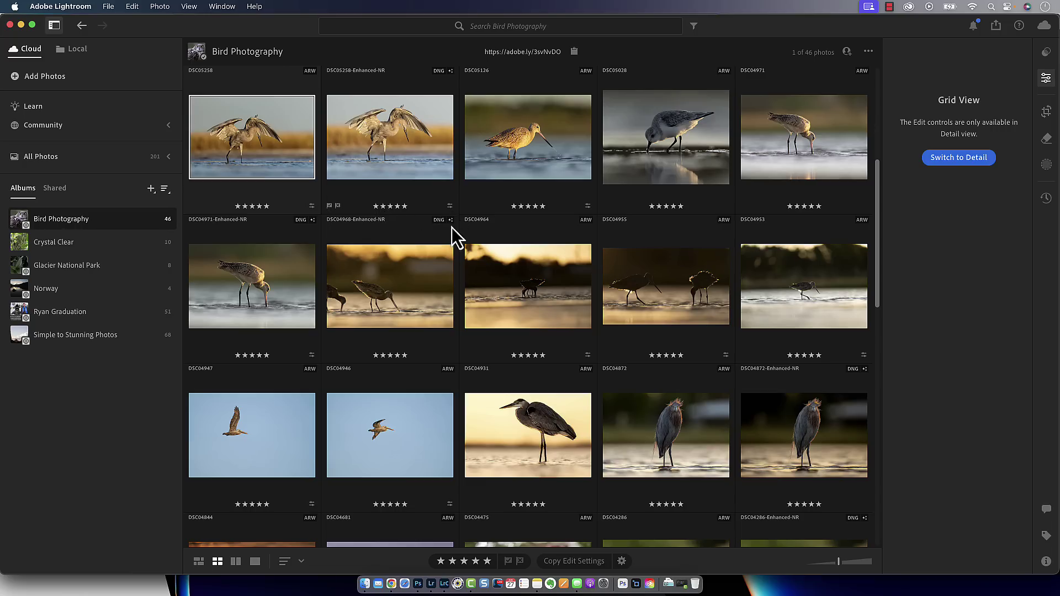
Step: Look through the Bird Photography cloud album's thumbnails in Lightroom
scroll(475, 251, "down", 5)
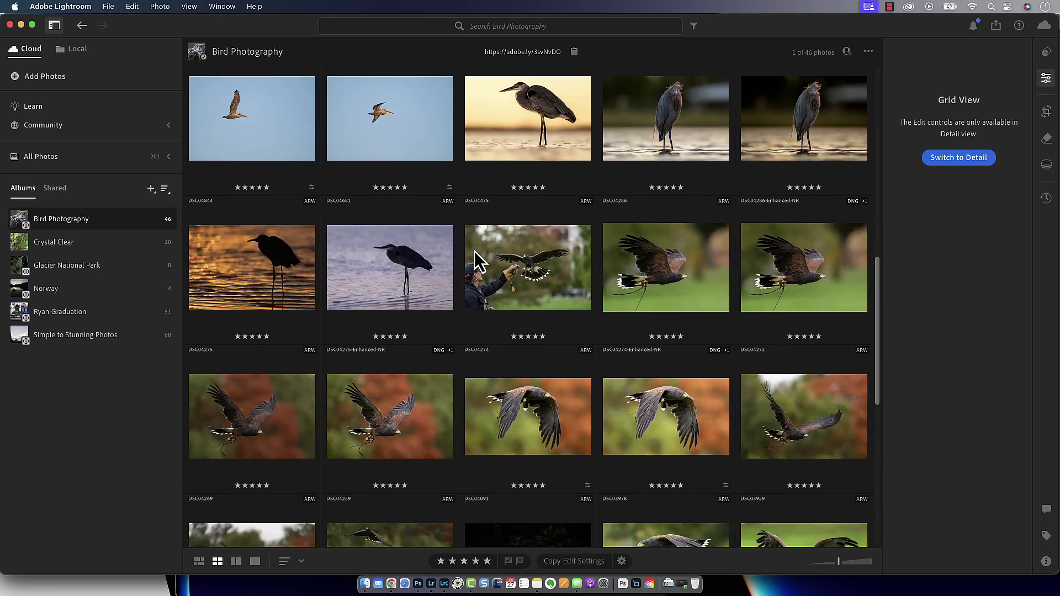
scroll(475, 251, "up", 8)
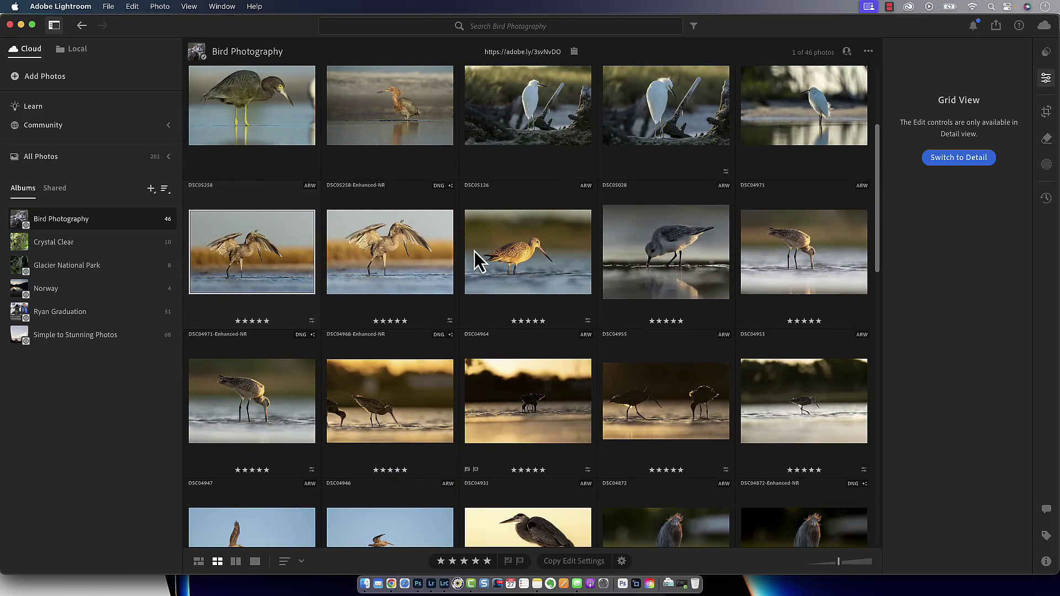
scroll(475, 251, "up", 4)
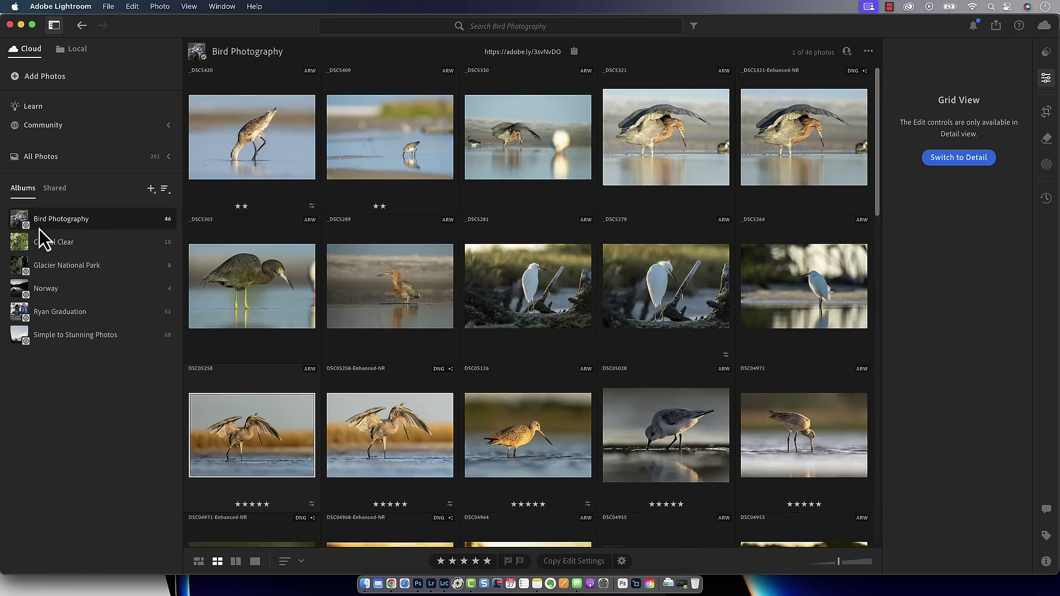
Step: Expand All Photos in the cloud library, review its categories such as Recently Added and People, and collapse it again
left_click(169, 157)
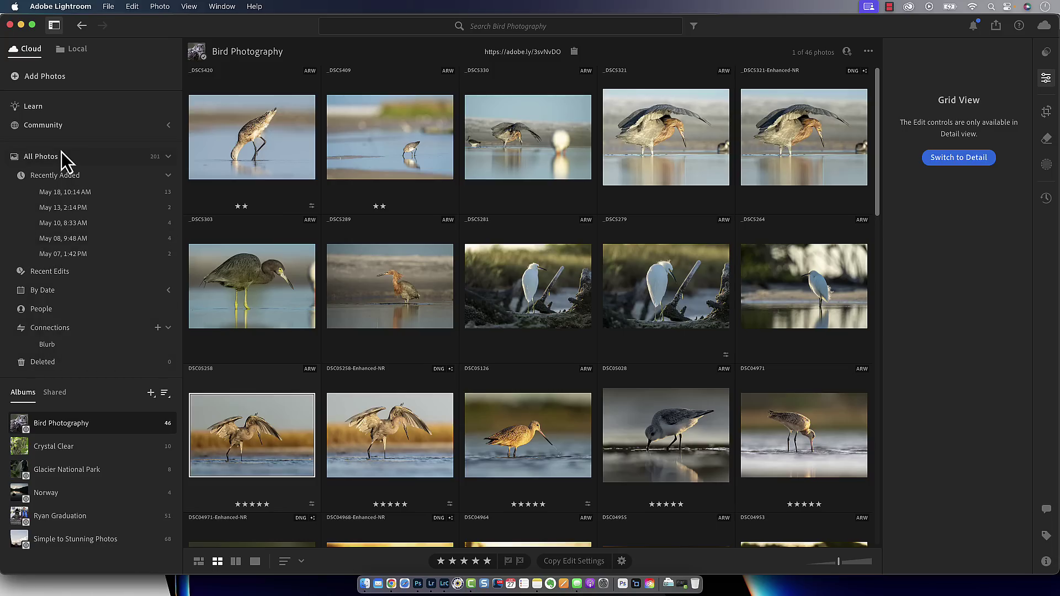
left_click(169, 158)
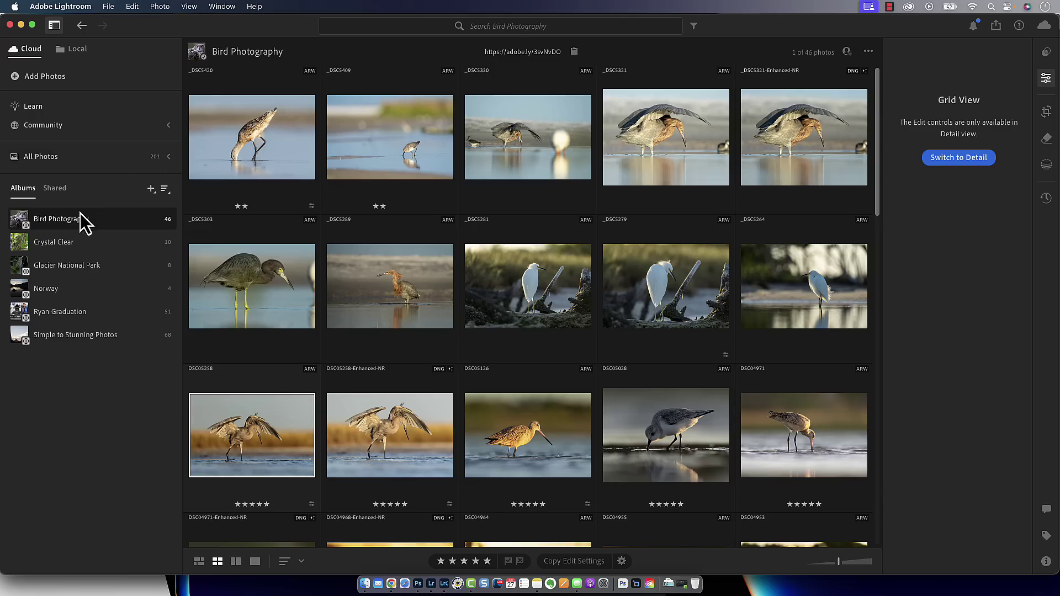
Step: Search the Bird Photography album for "owl", then clear the search and look through the full album
left_click(508, 26)
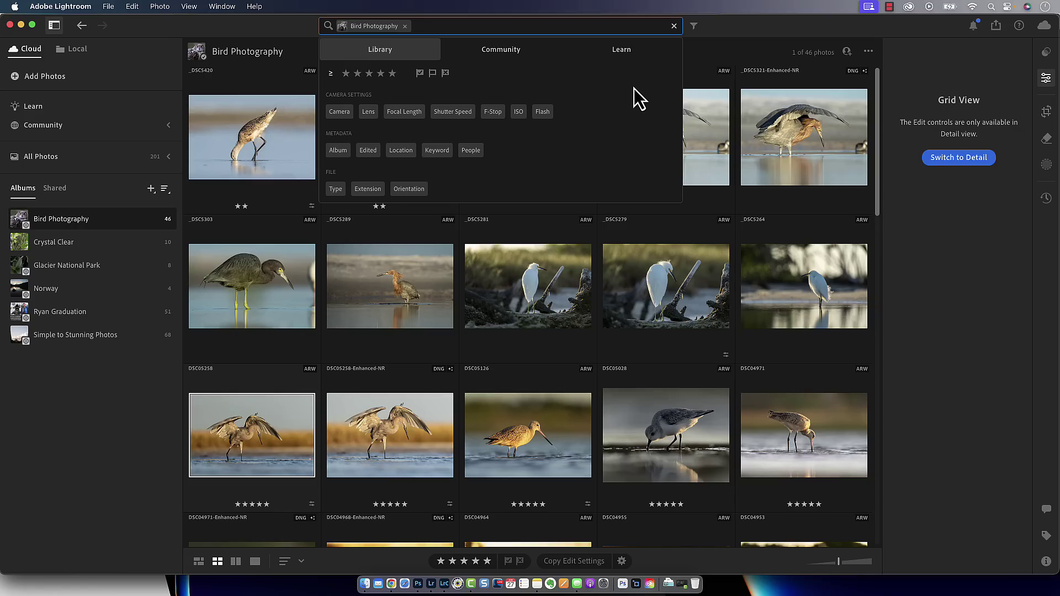
type("owl")
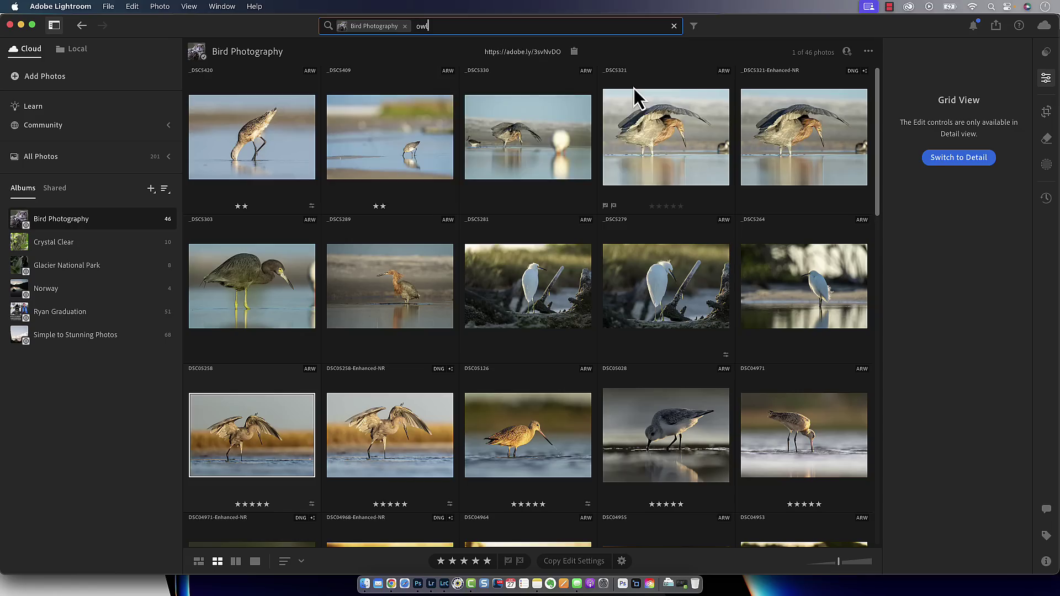
key("Return")
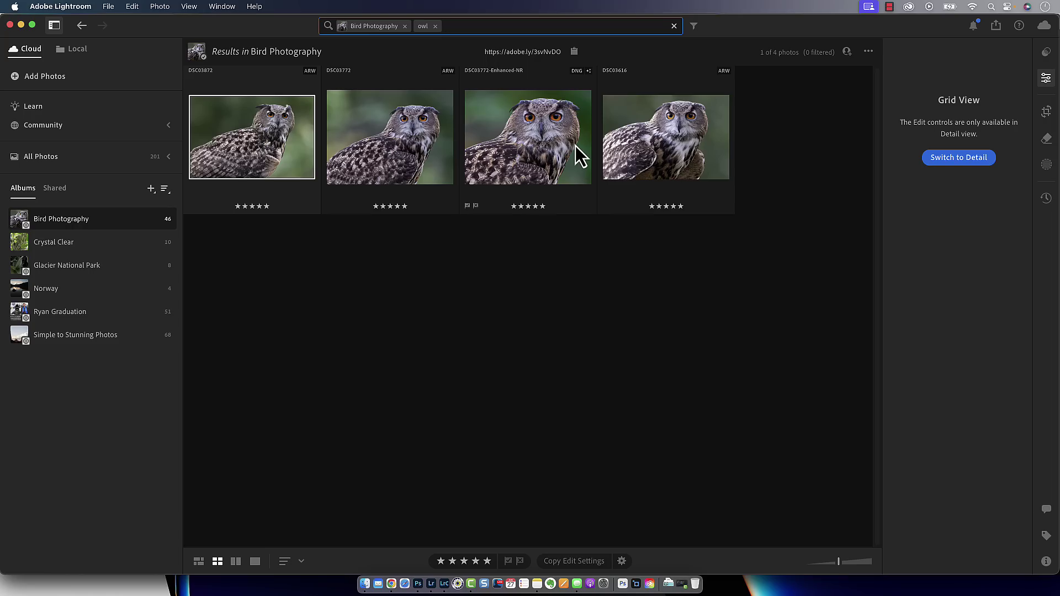
left_click(674, 26)
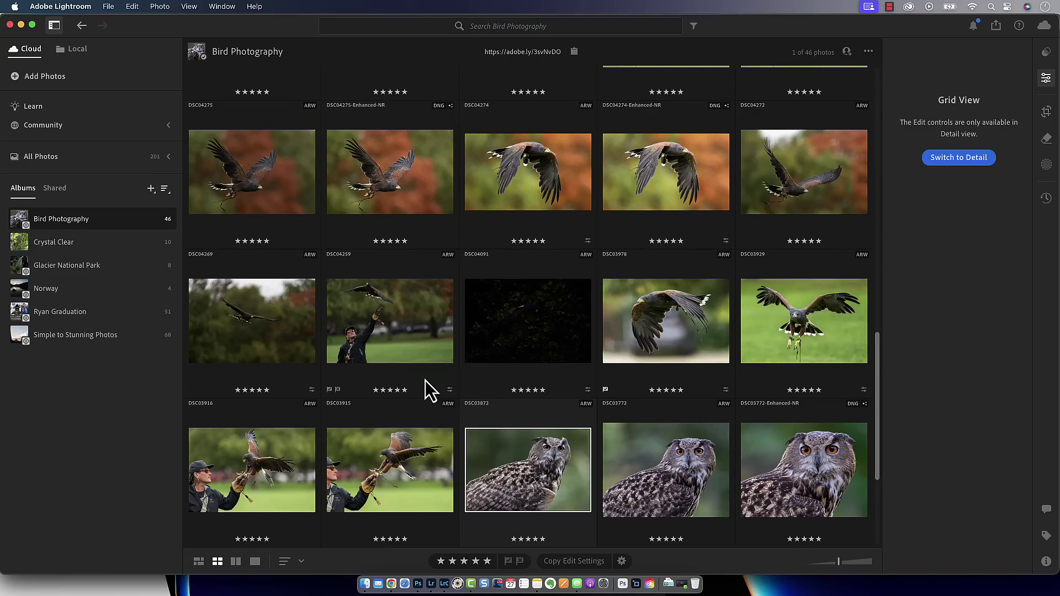
scroll(425, 380, "down", 5)
scroll(425, 380, "up", 15)
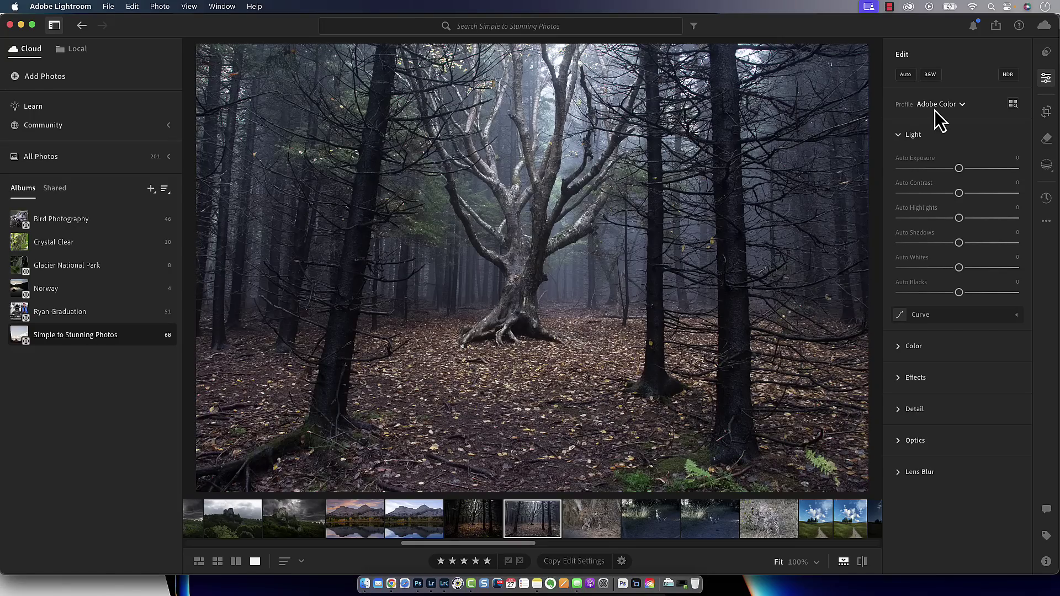
Step: Open the presets for the forest photo and compare the Yours presets with the Recommended ones
left_click(1046, 53)
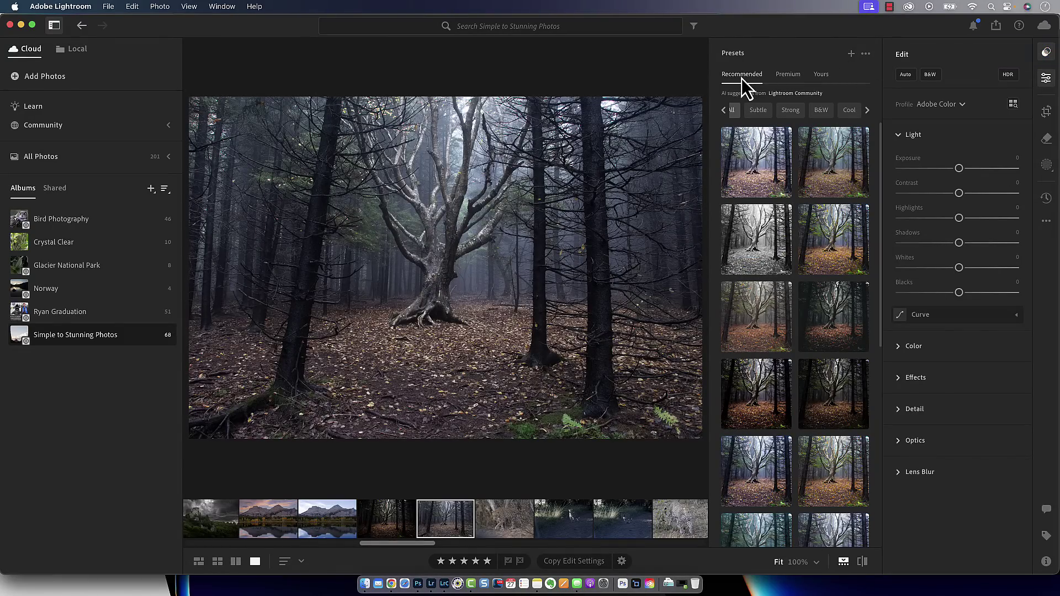
left_click(823, 75)
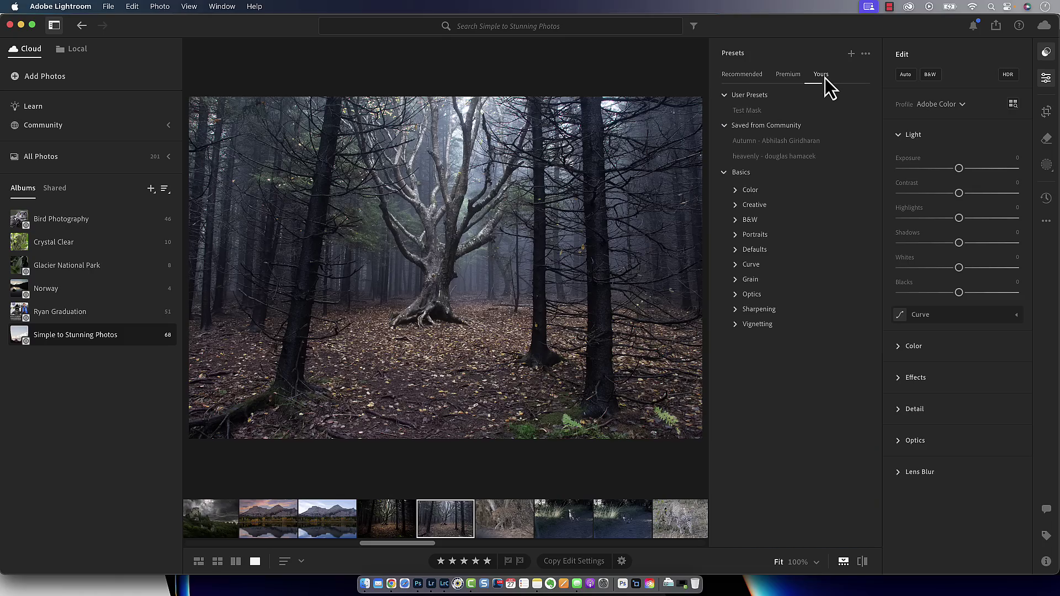
left_click(751, 74)
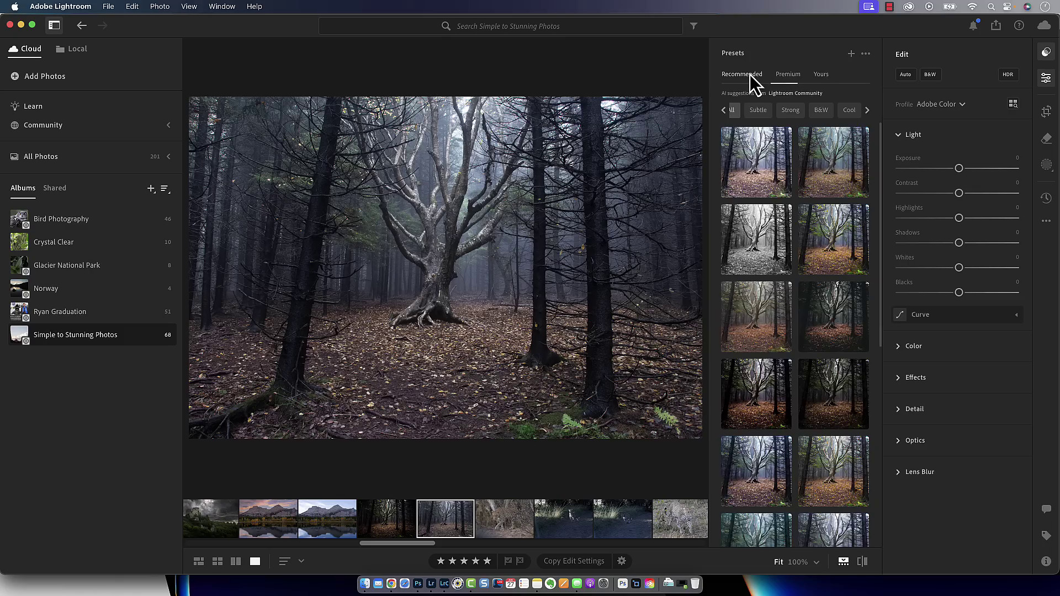
Step: Preview several Recommended community presets on the forest photo and look through the rest of the suggestions
left_click(773, 177)
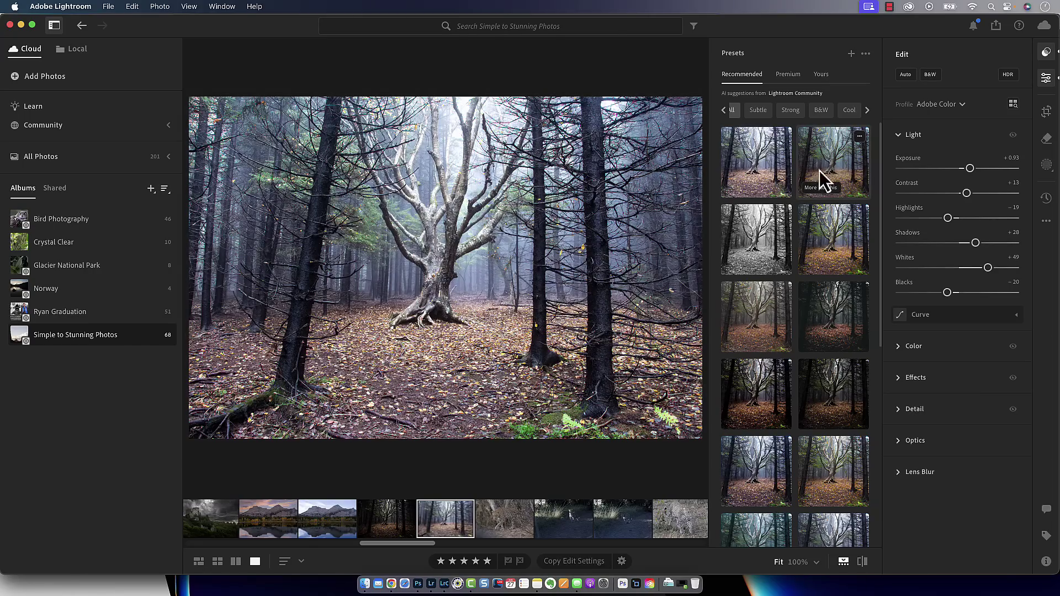
left_click(828, 173)
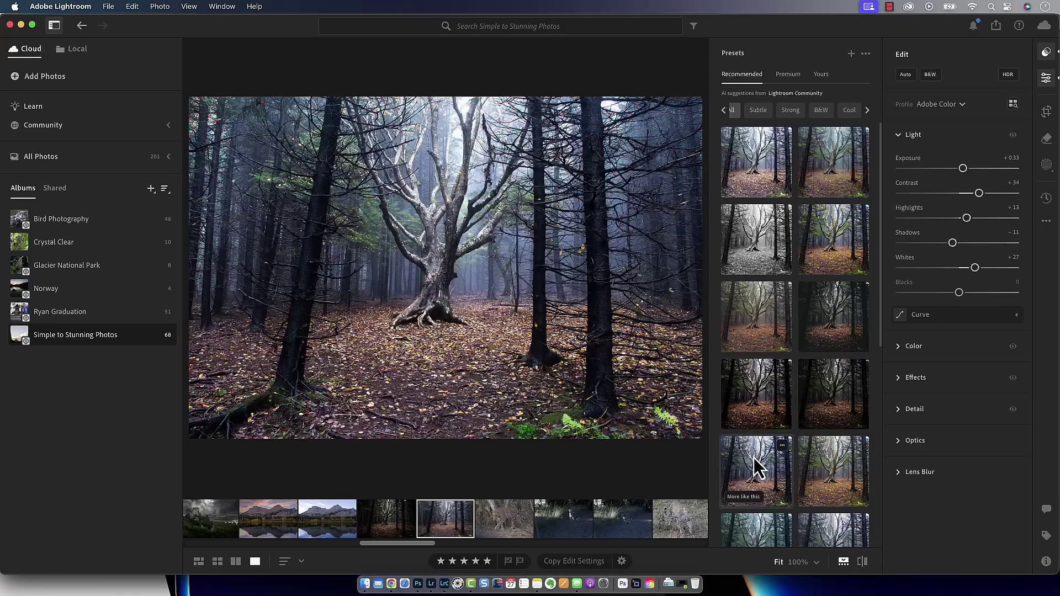
scroll(753, 458, "down", 5)
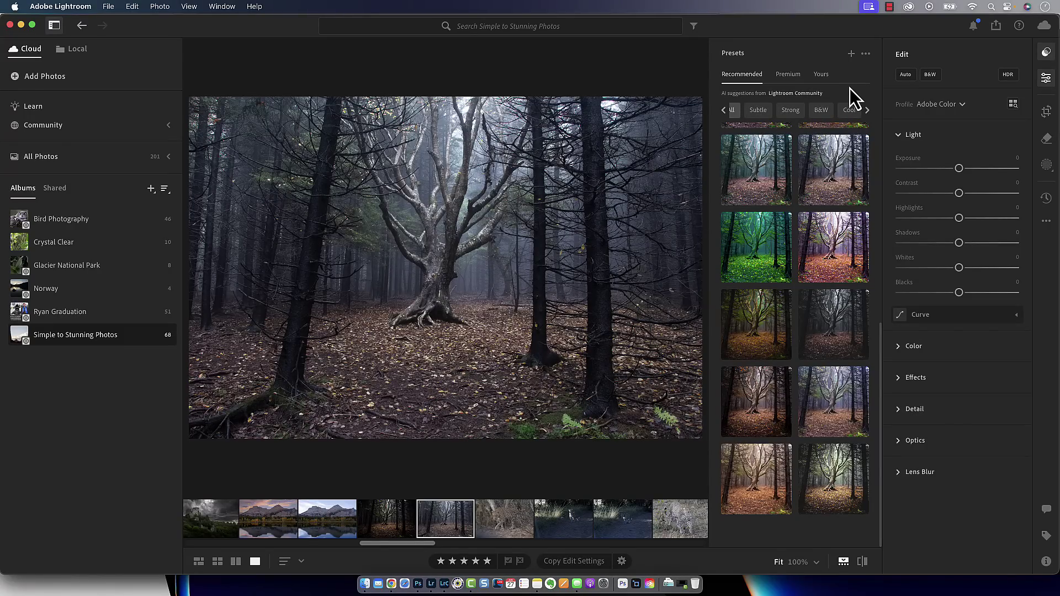
Step: Review the Yours and Premium preset groups, then preview two more Recommended presets on the forest photo
left_click(821, 76)
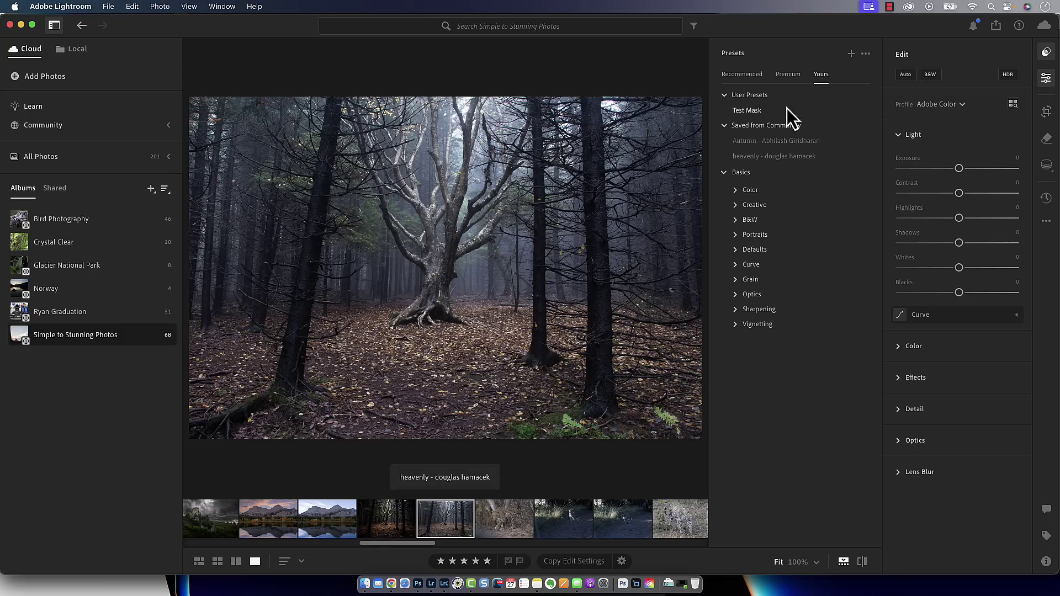
left_click(786, 75)
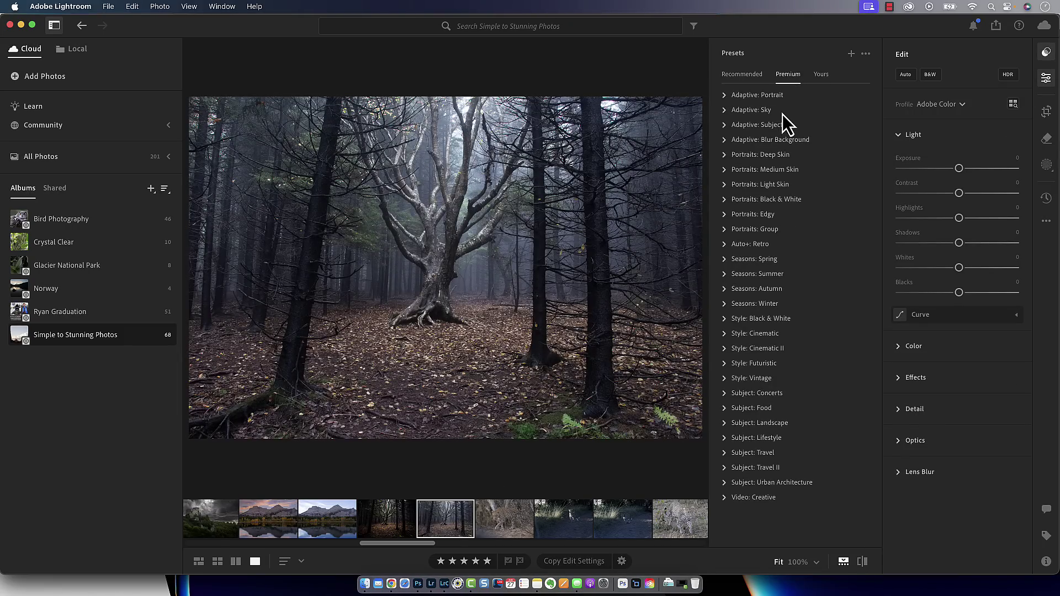
left_click(743, 76)
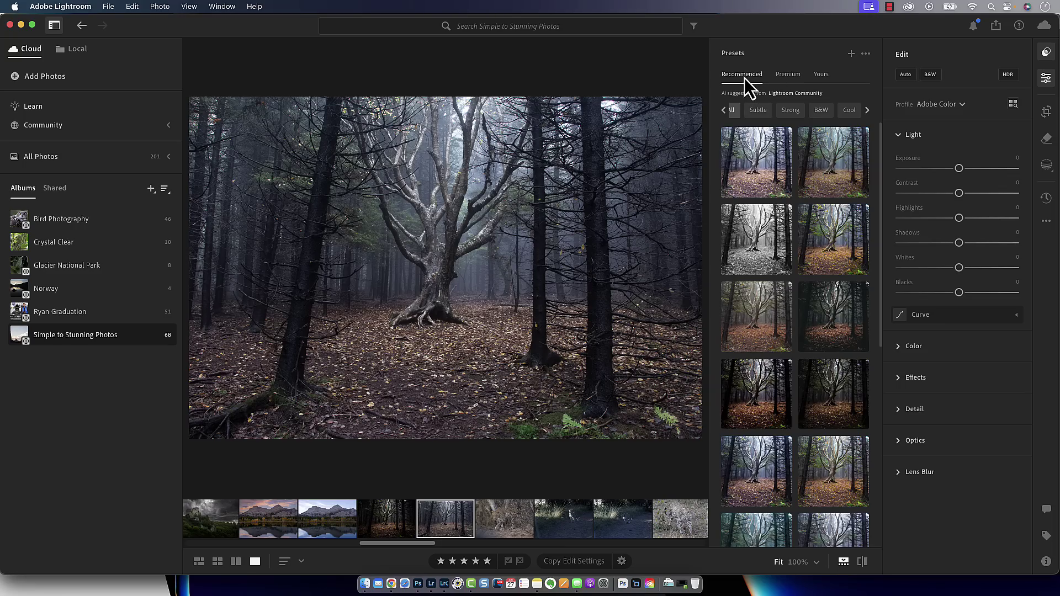
left_click(811, 273)
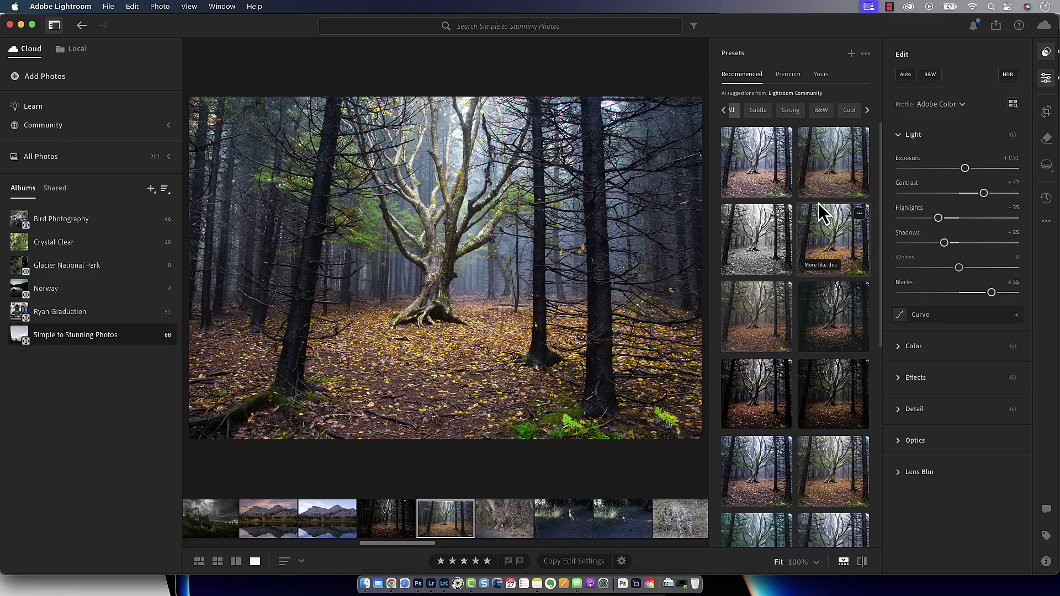
left_click(776, 191)
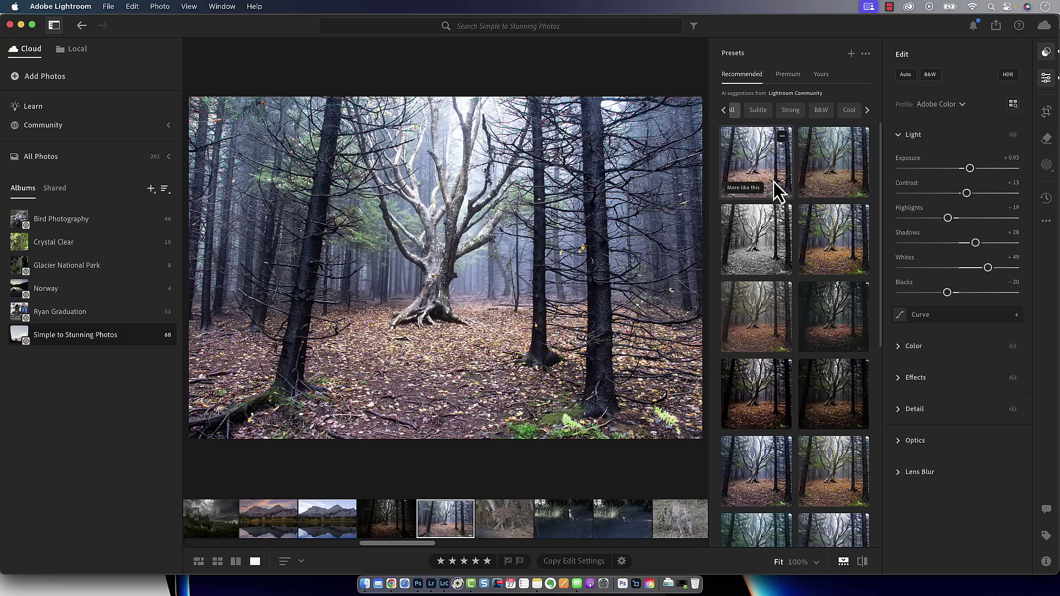